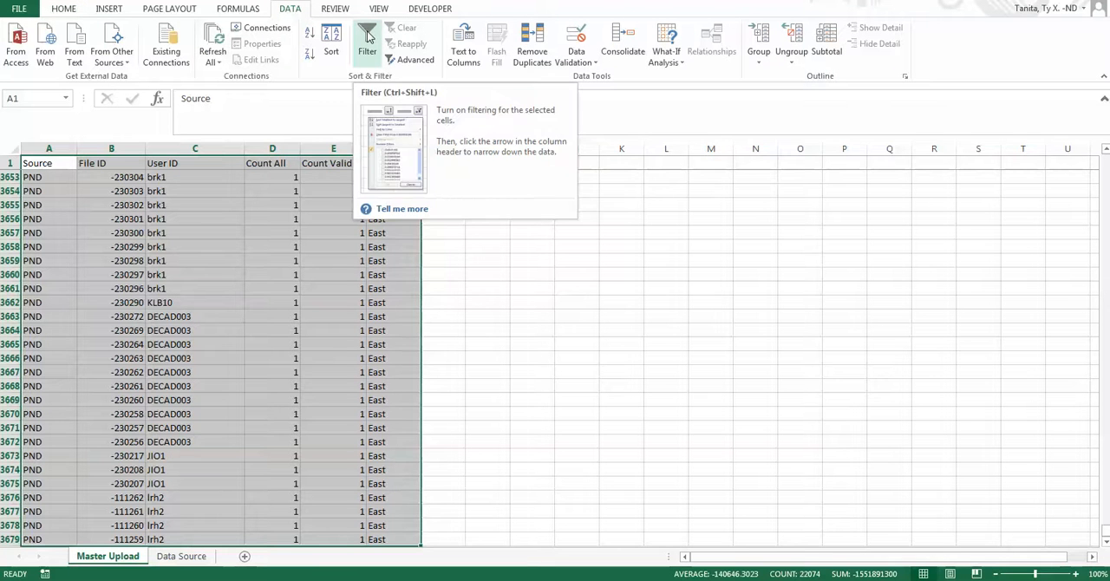
Turn on column filtering for the selected data range and return to the first cell of the Master Upload sheet.
left_click(355, 52)
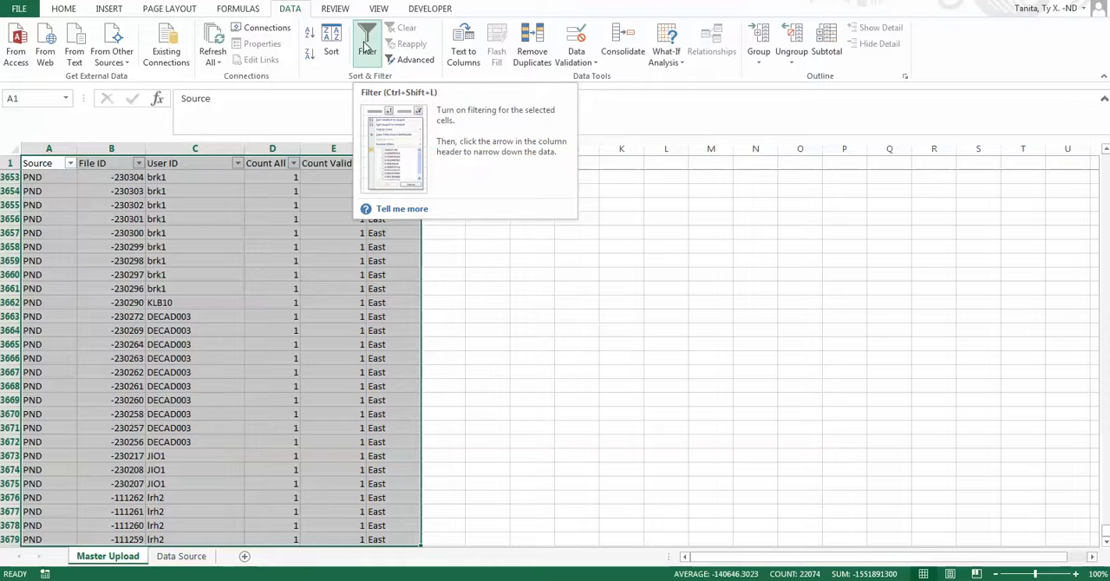
left_click(119, 191)
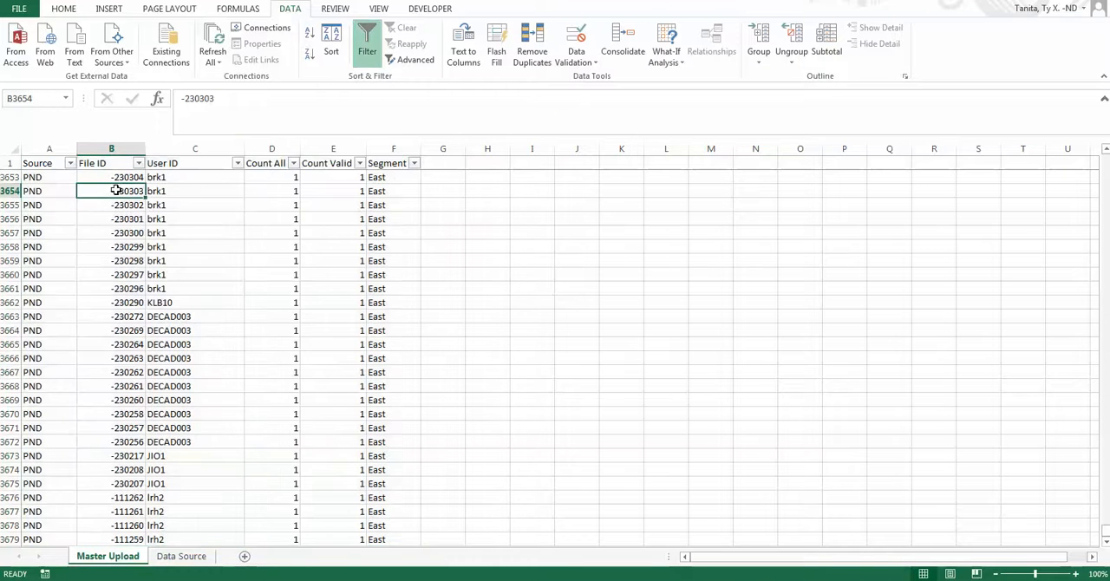
left_click(53, 274)
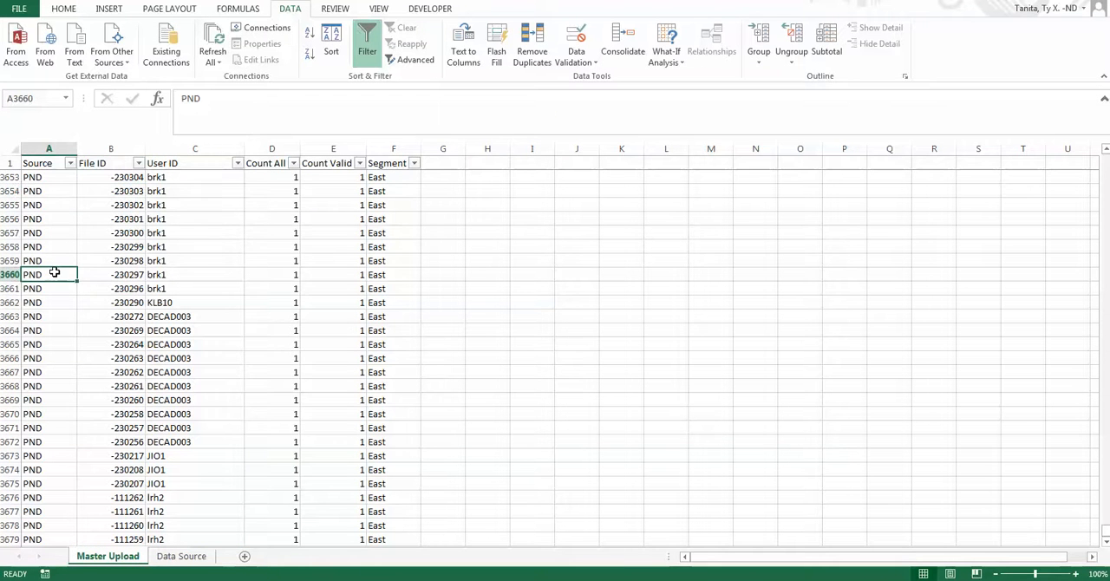
key("ctrl+Home")
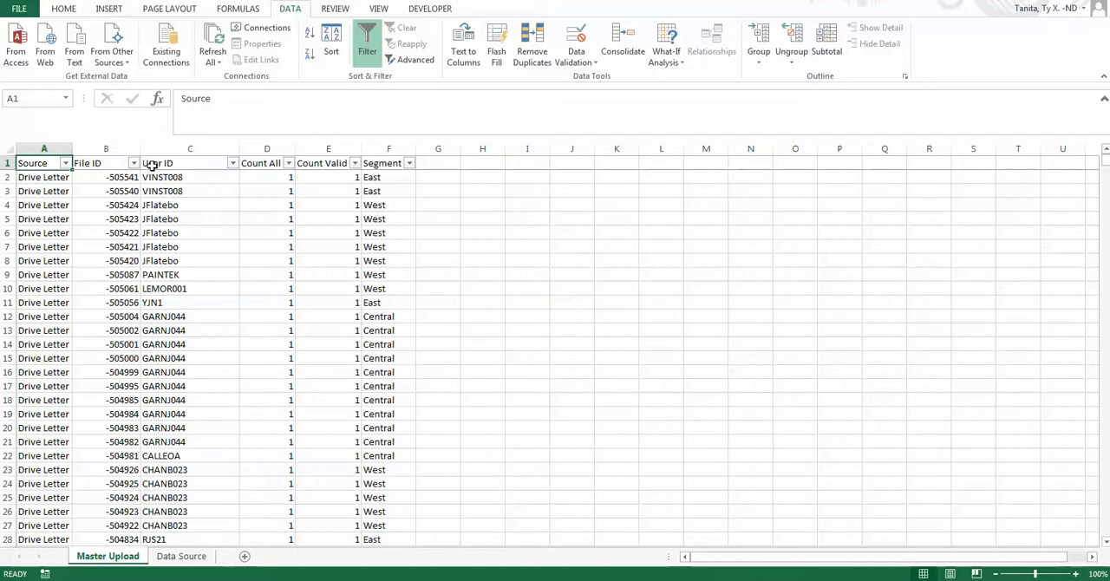
Filter the Segment column to show only West rows, look through them, and clear the filter.
left_click(409, 165)
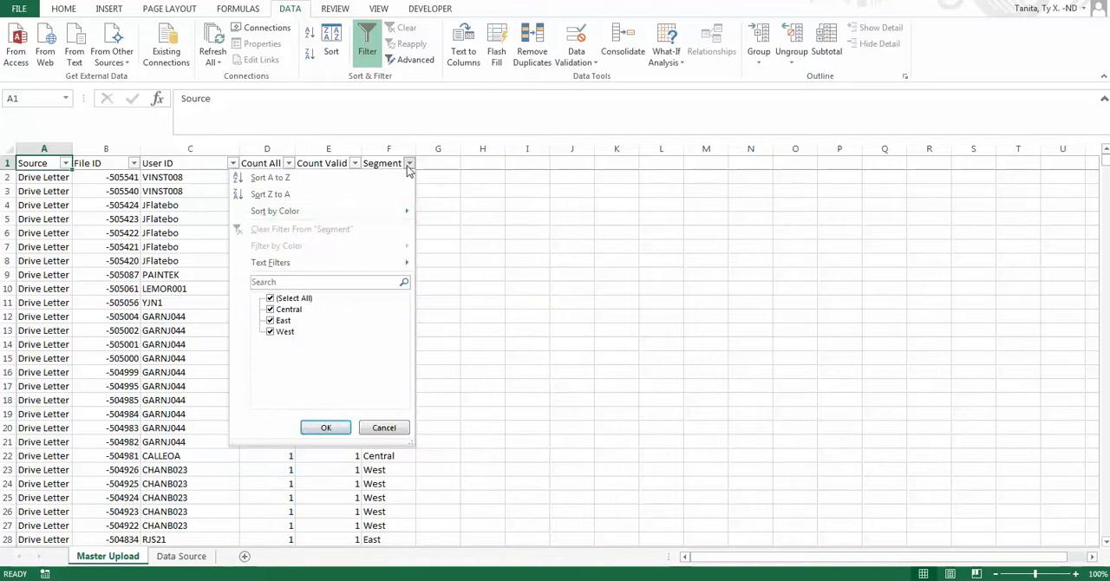
left_click(283, 299)
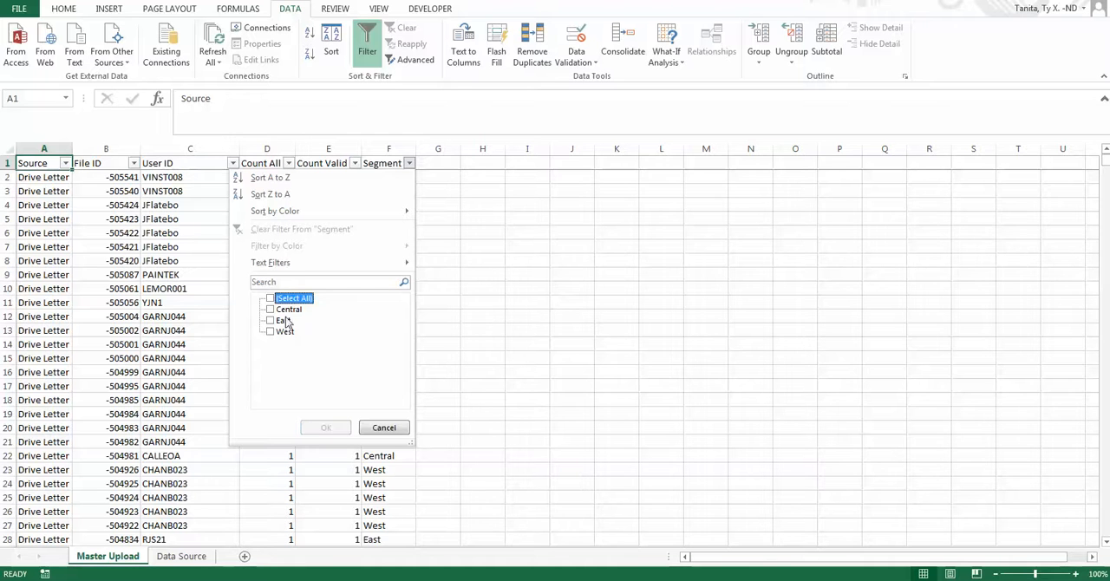
left_click(289, 331)
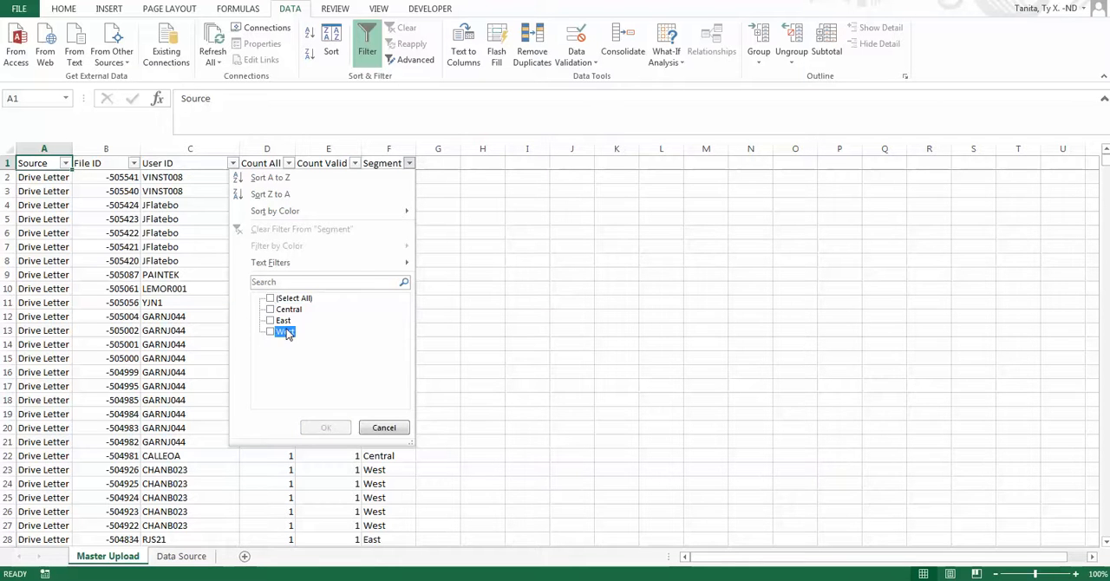
left_click(323, 427)
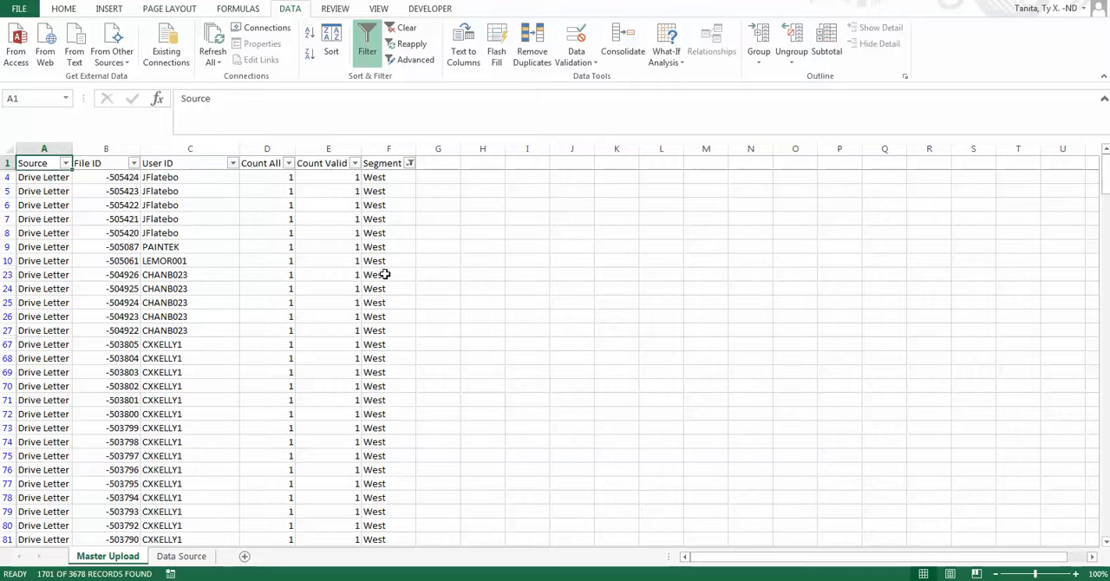
scroll(384, 274, "down", 1)
scroll(384, 274, "up", 1)
left_click(401, 28)
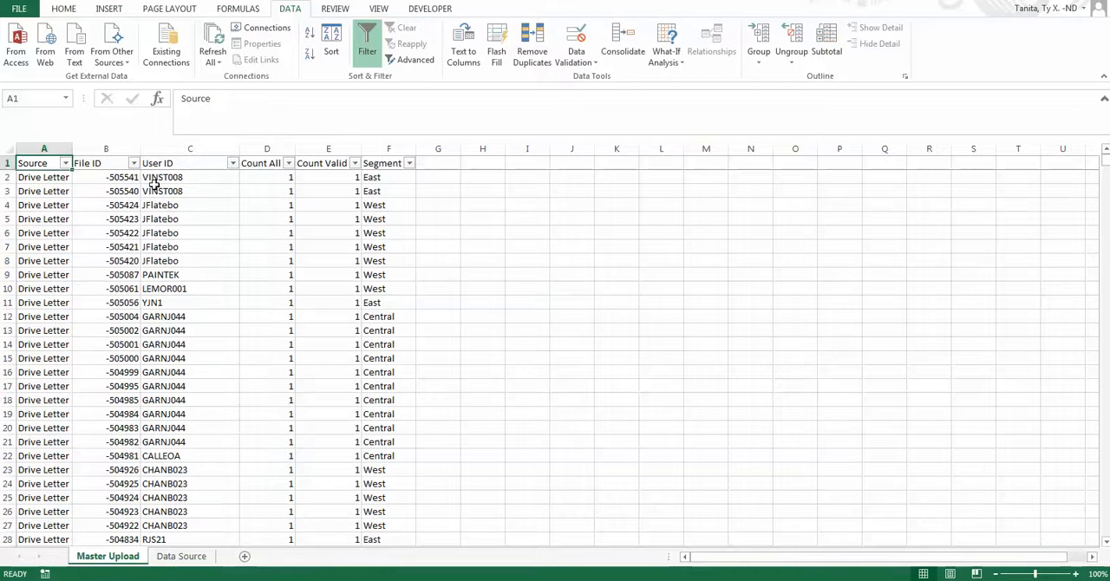
Apply a text filter to the User ID column that shows only IDs beginning with S.
left_click(232, 163)
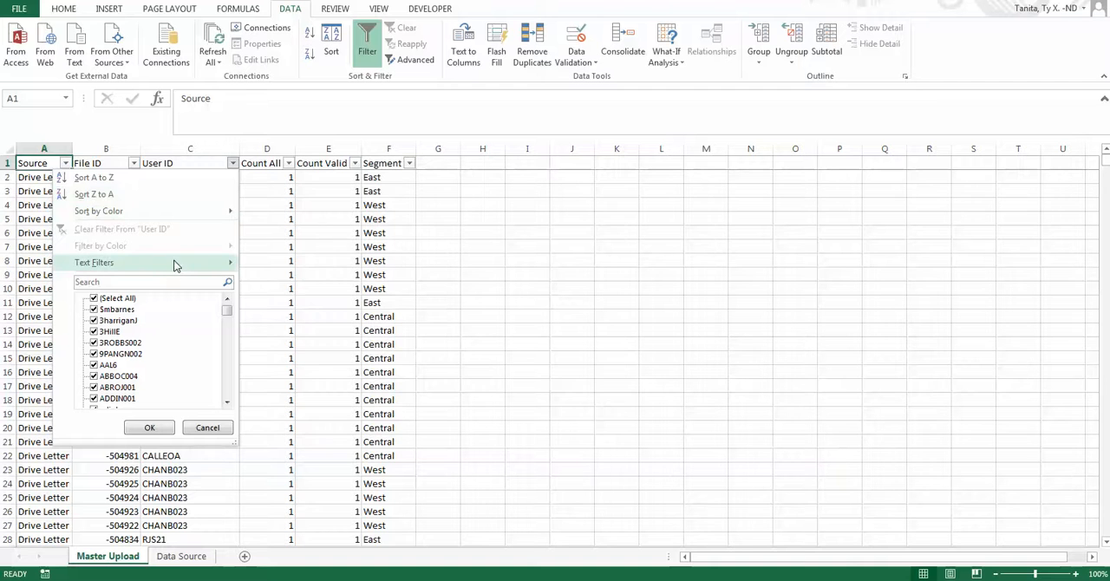
mouse_move(172, 267)
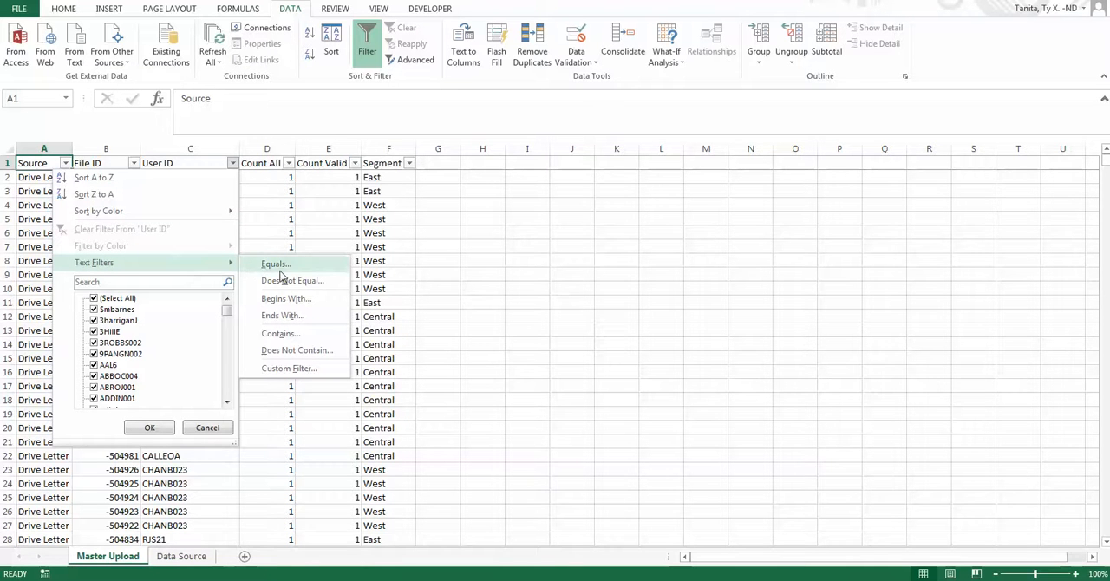
left_click(293, 299)
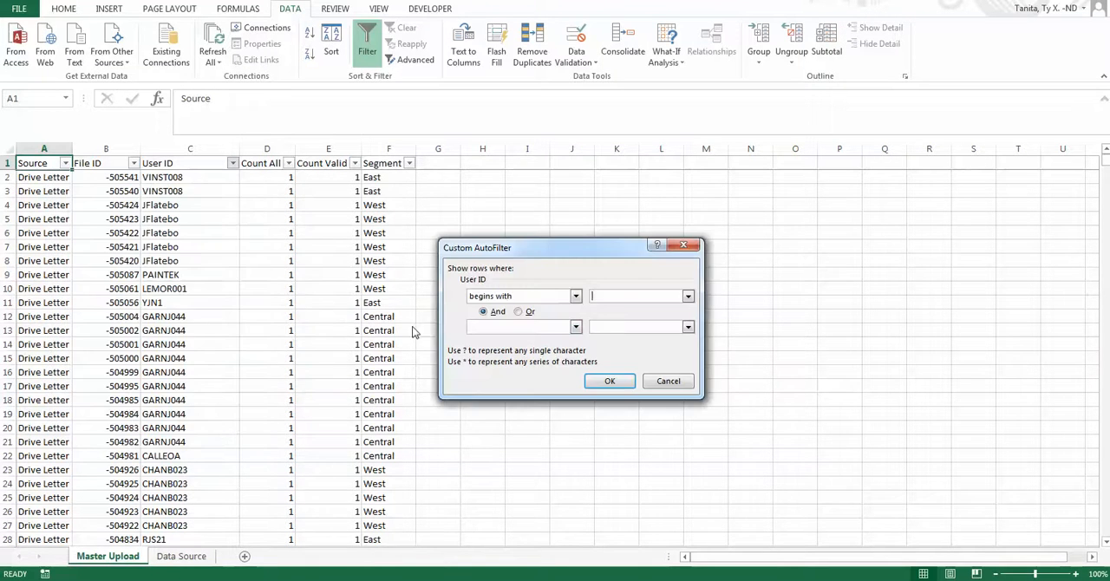
left_click(575, 297)
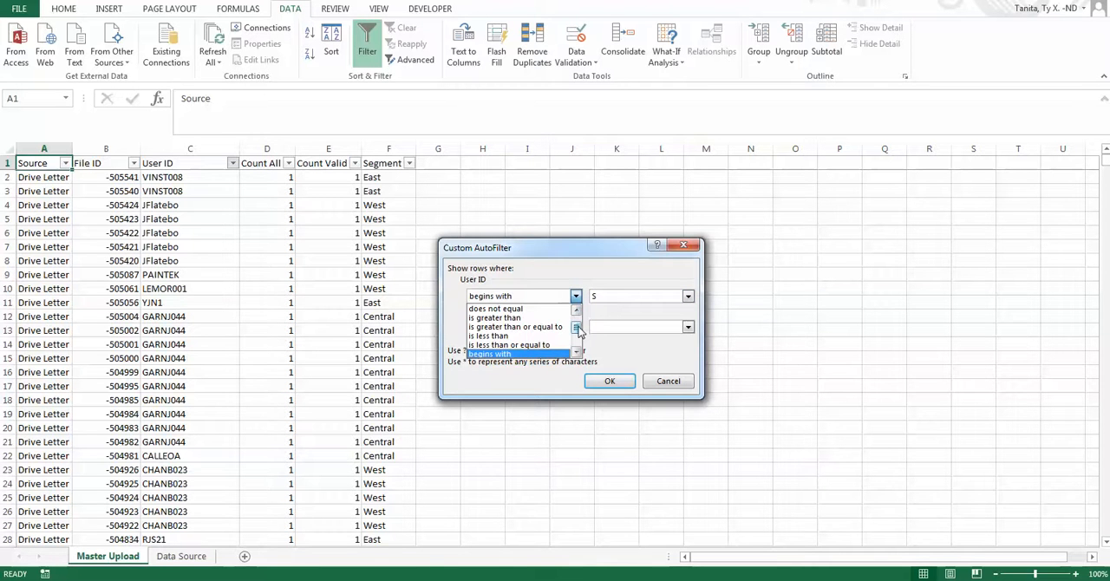
left_click_drag(578, 327, 576, 350)
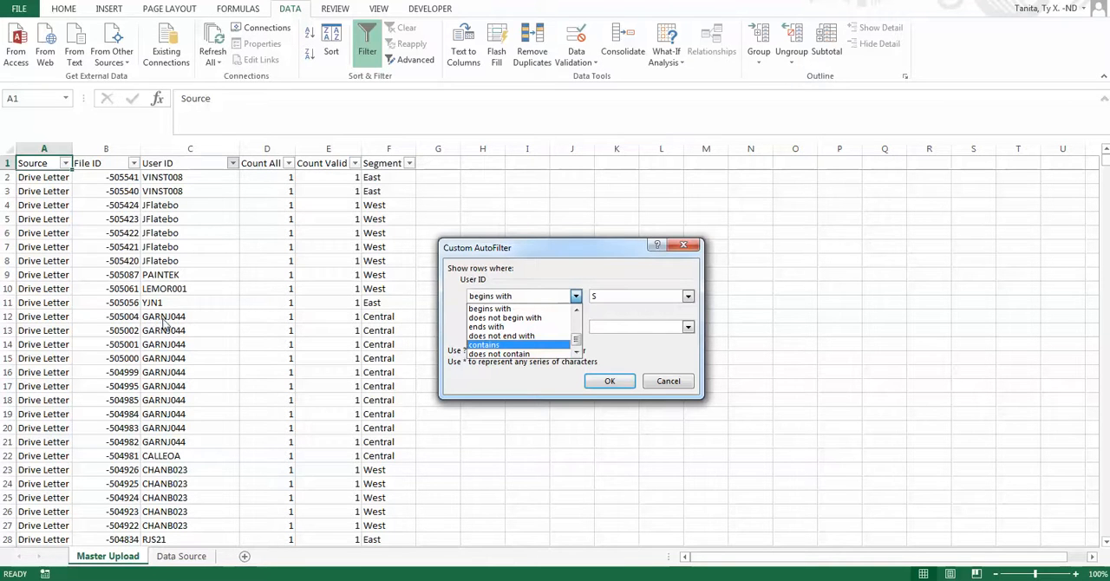
left_click(620, 366)
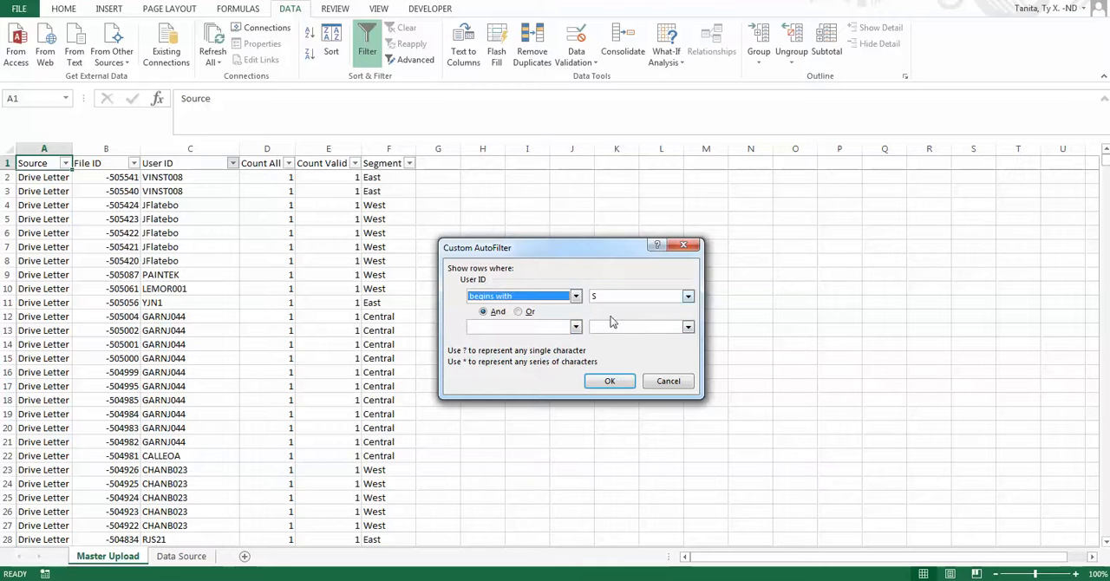
left_click(610, 381)
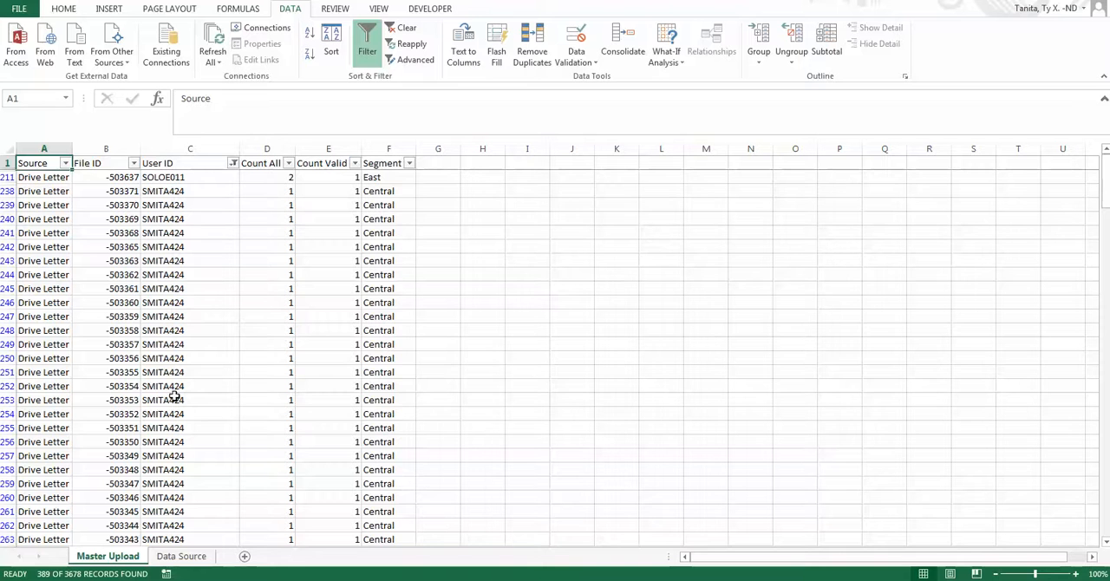
Narrow the filtered rows to the East segment only.
left_click(408, 165)
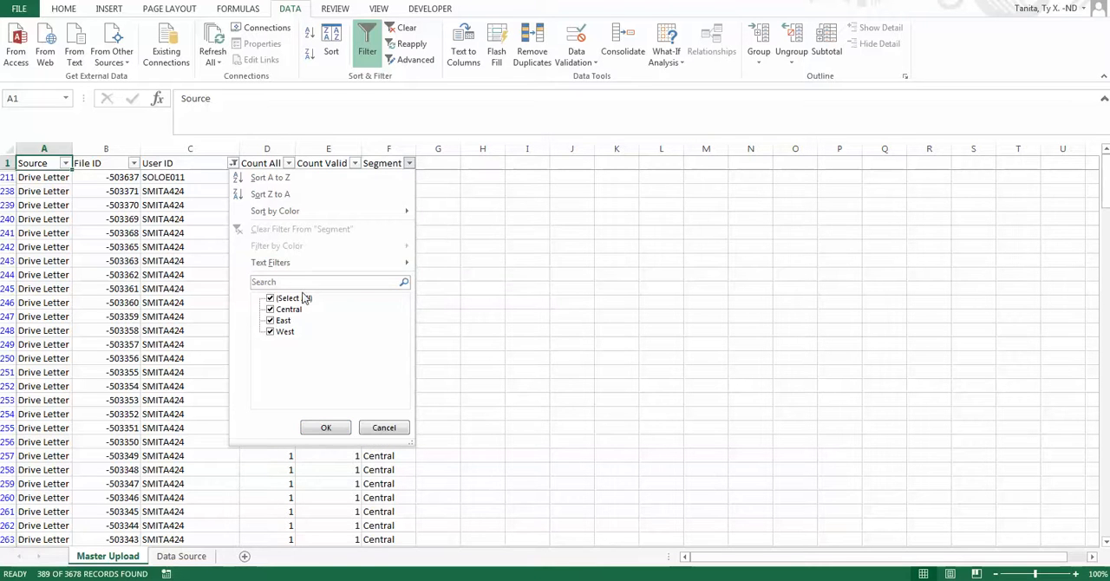
left_click(270, 298)
left_click(271, 309)
left_click(271, 320)
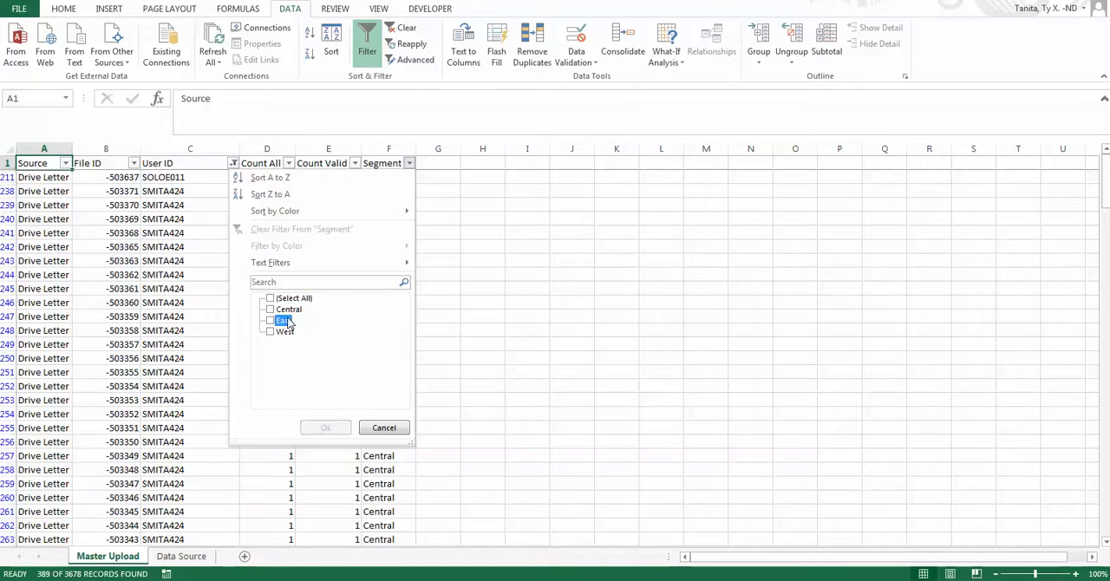
left_click(326, 427)
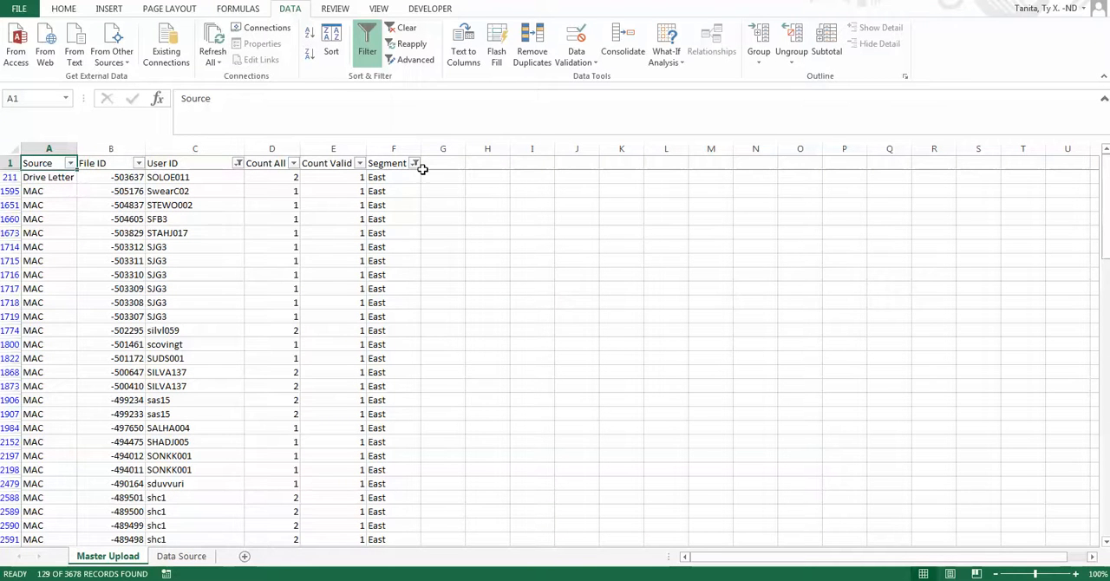
Filter the Source column to MAC only, and clear all filters from the data.
left_click(69, 163)
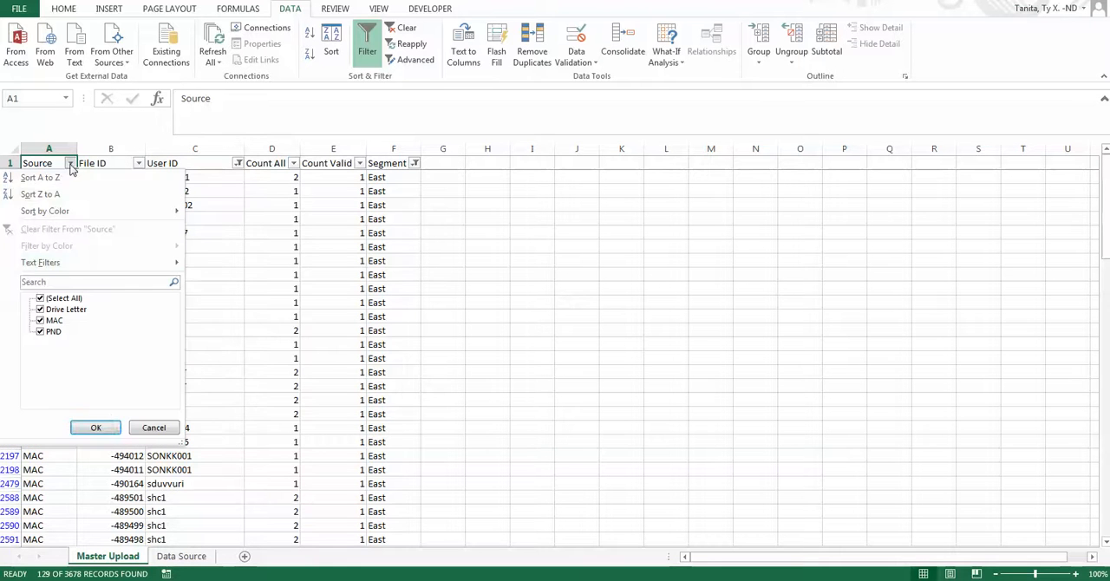
left_click(77, 300)
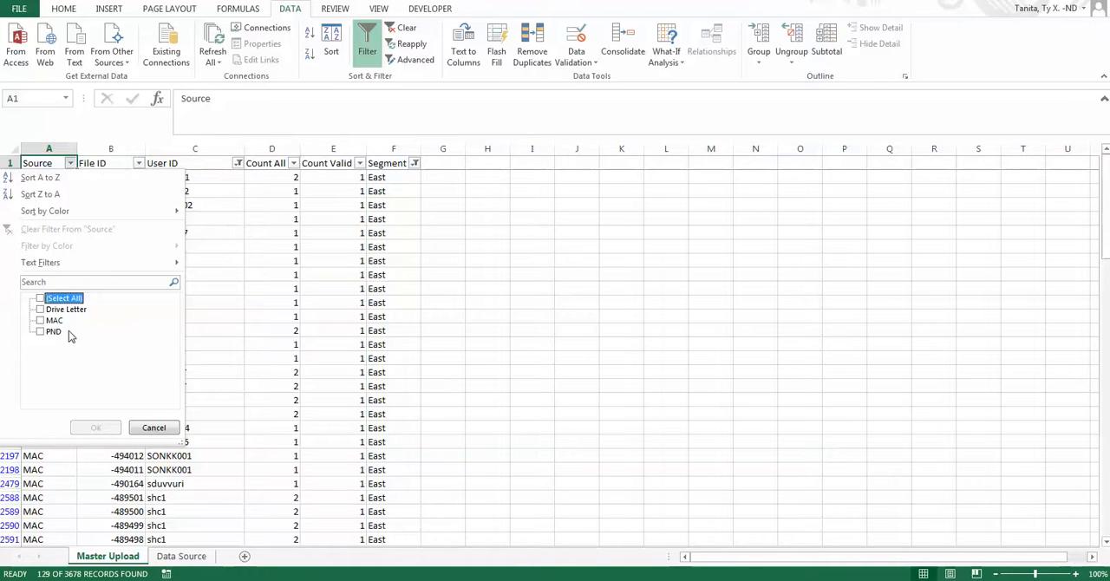
left_click(53, 320)
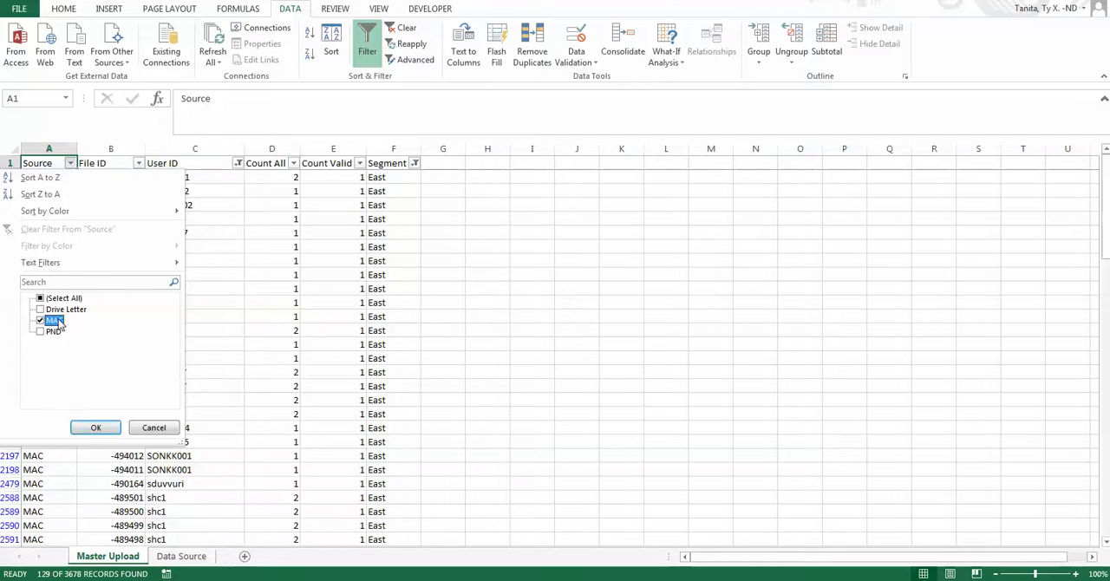
left_click(94, 428)
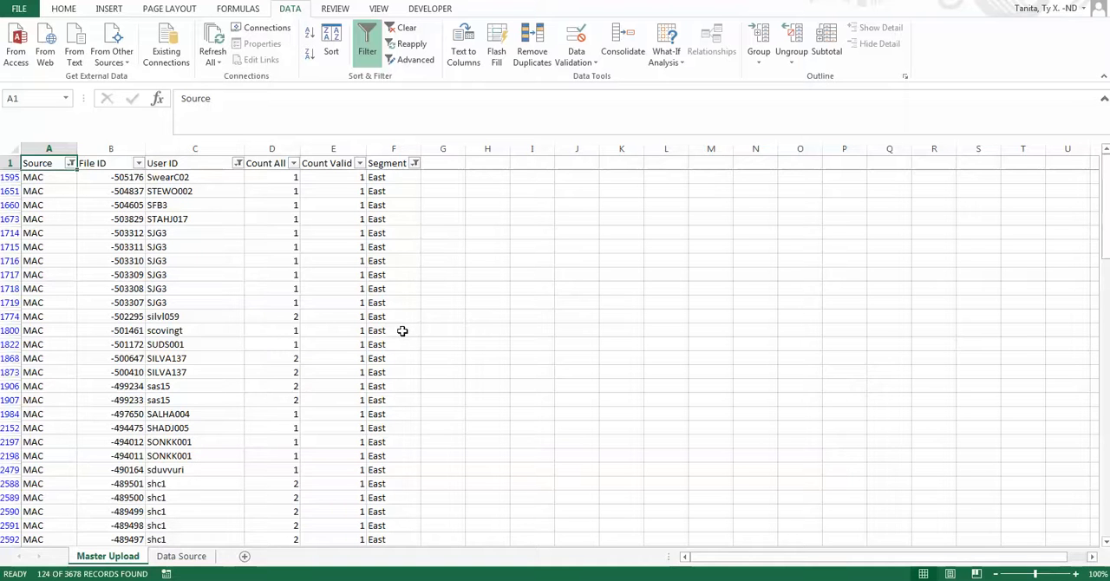
left_click(402, 29)
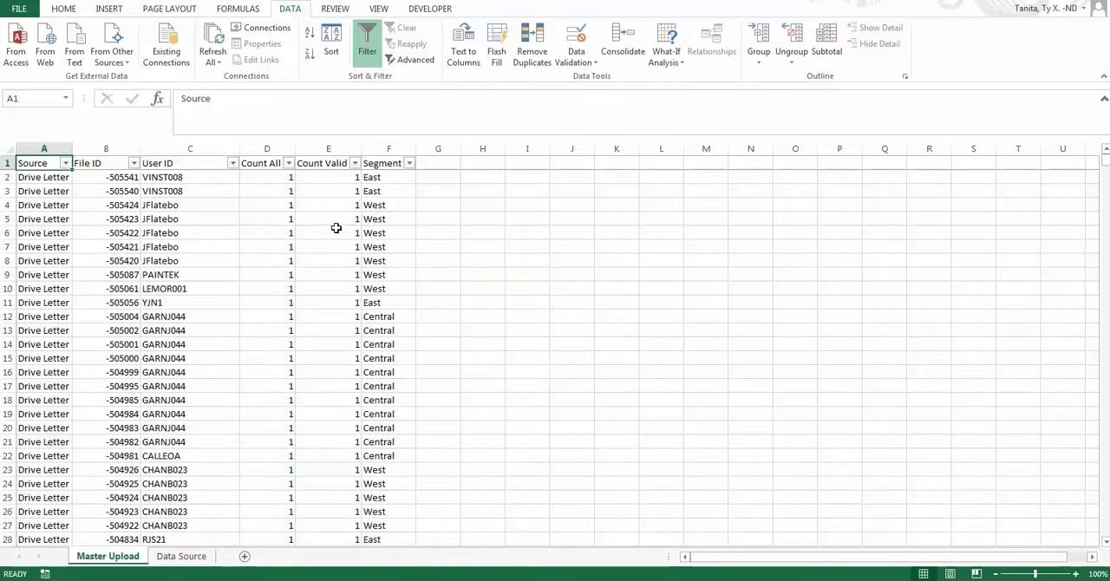
Insert a new column before Count Valid and give it the header Notes.
right_click(321, 149)
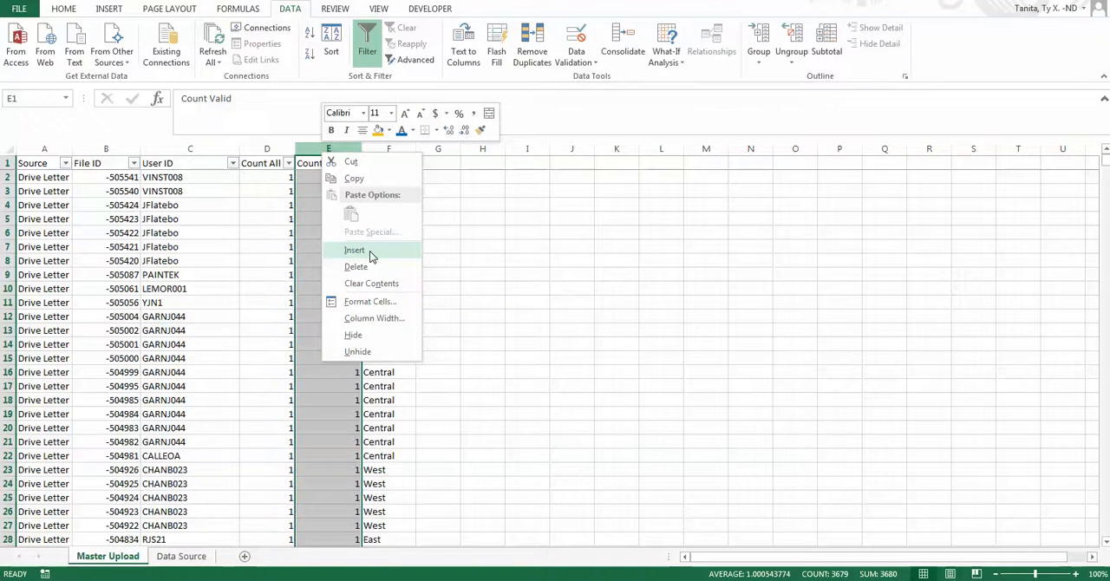
left_click(356, 250)
left_click(319, 163)
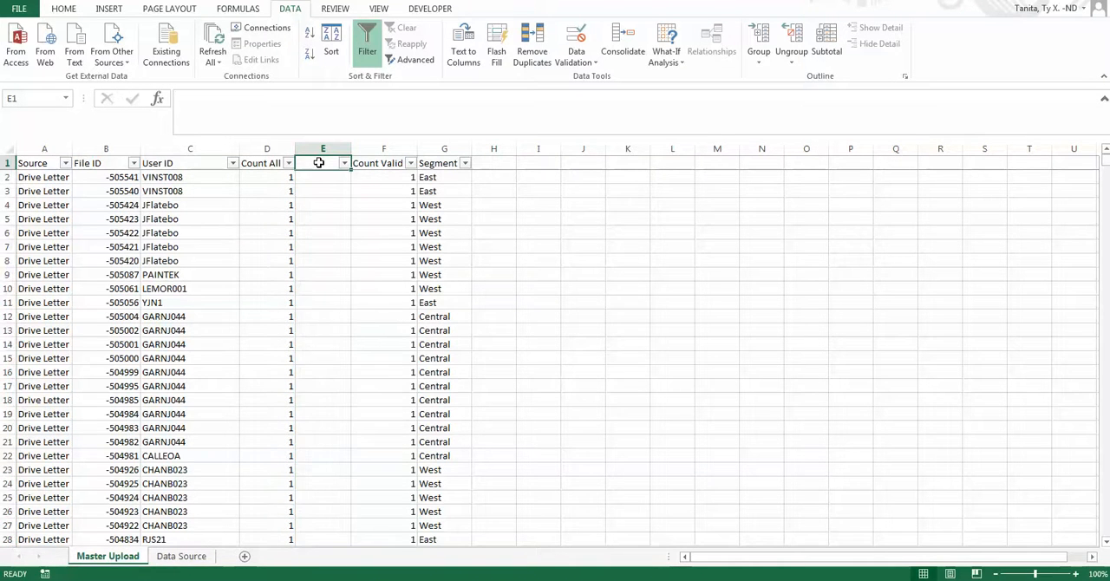
type("NOtes")
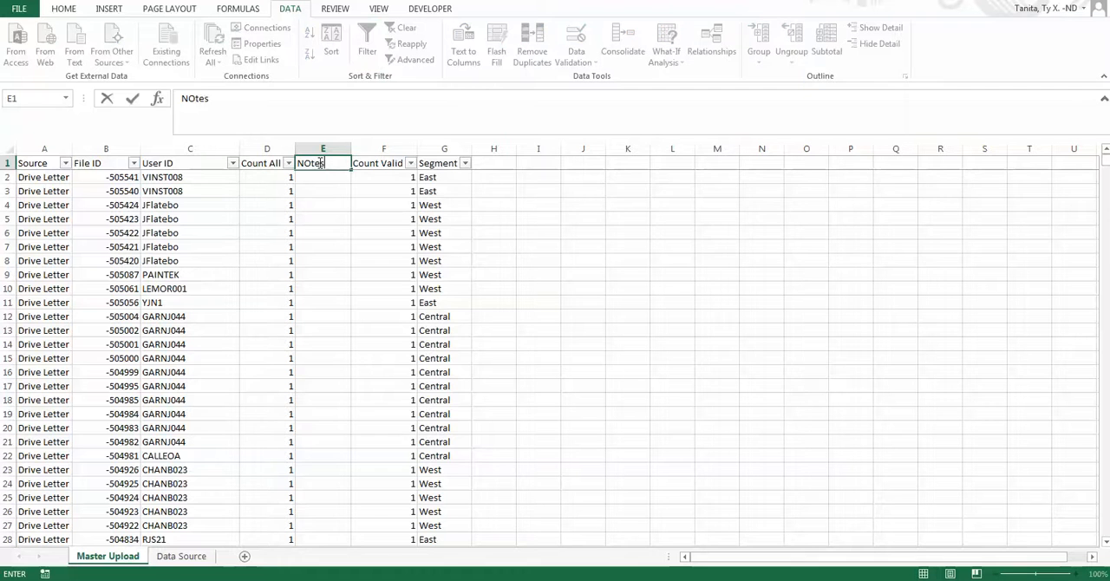
key("BackSpace")
type("otes")
key("Return")
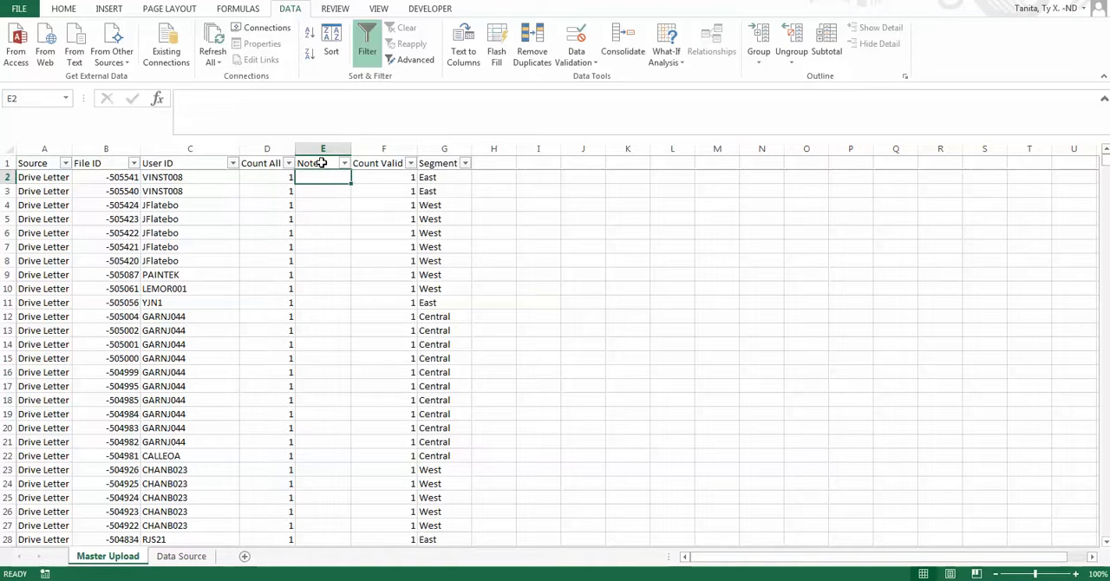
Filter the Segment column to show only the West rows.
left_click(466, 163)
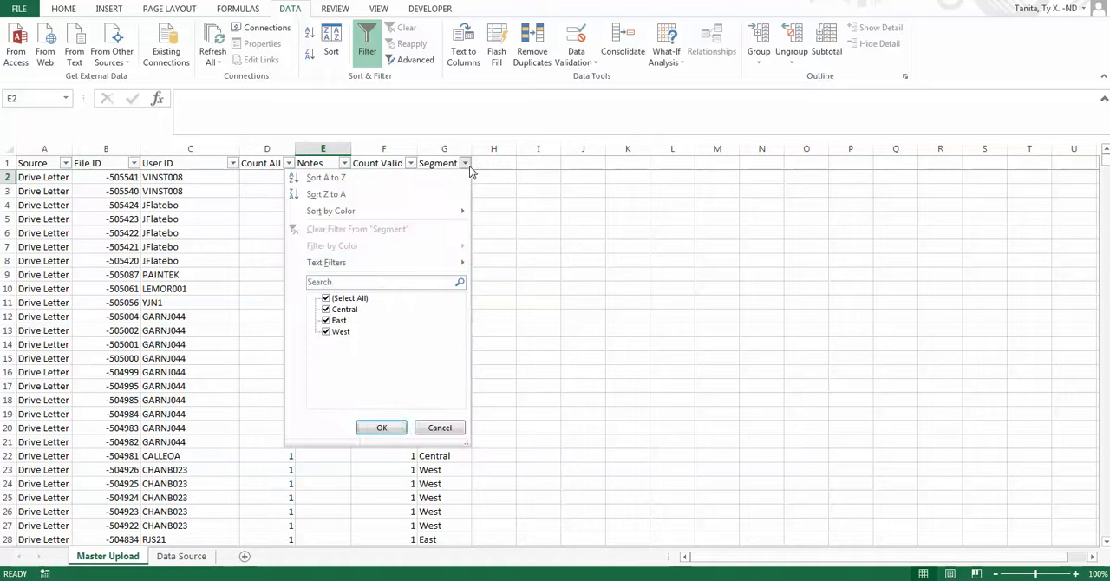
left_click(338, 298)
left_click(338, 331)
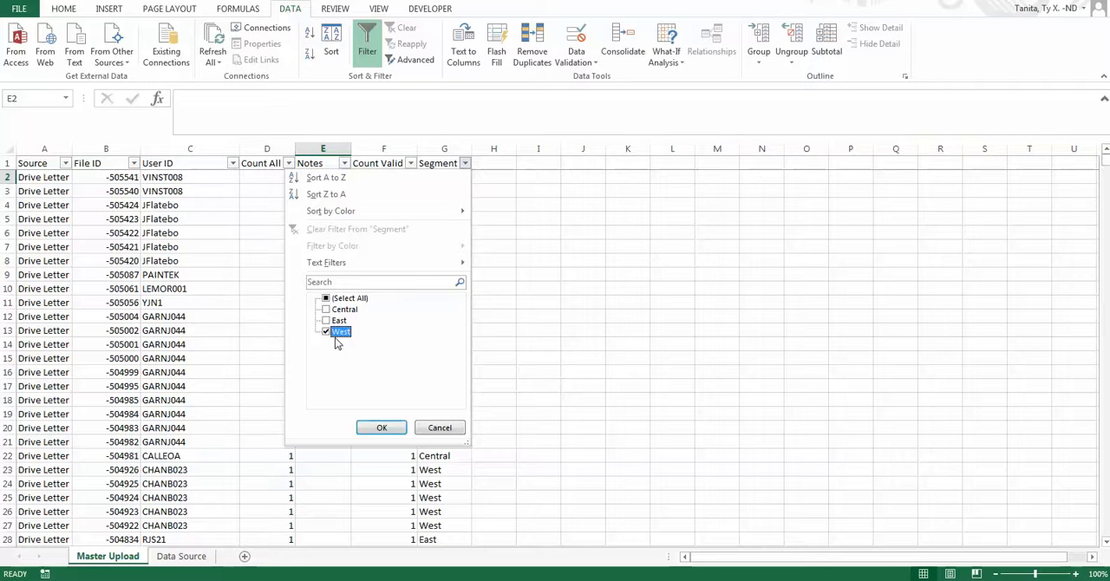
left_click(382, 427)
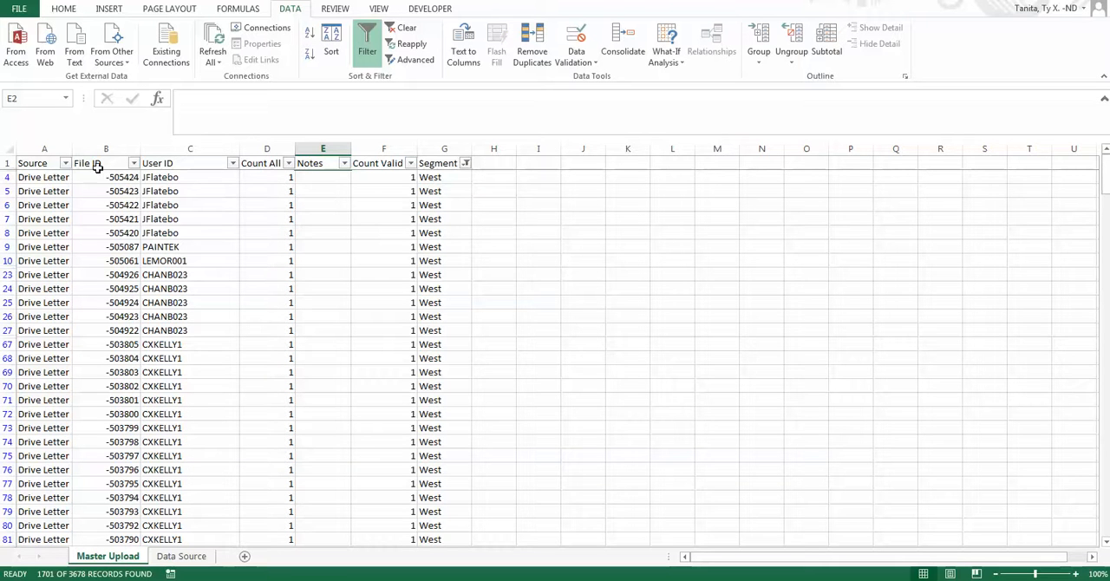
Apply a text filter to the User ID column that shows only IDs containing the chosen user's surname.
left_click(232, 163)
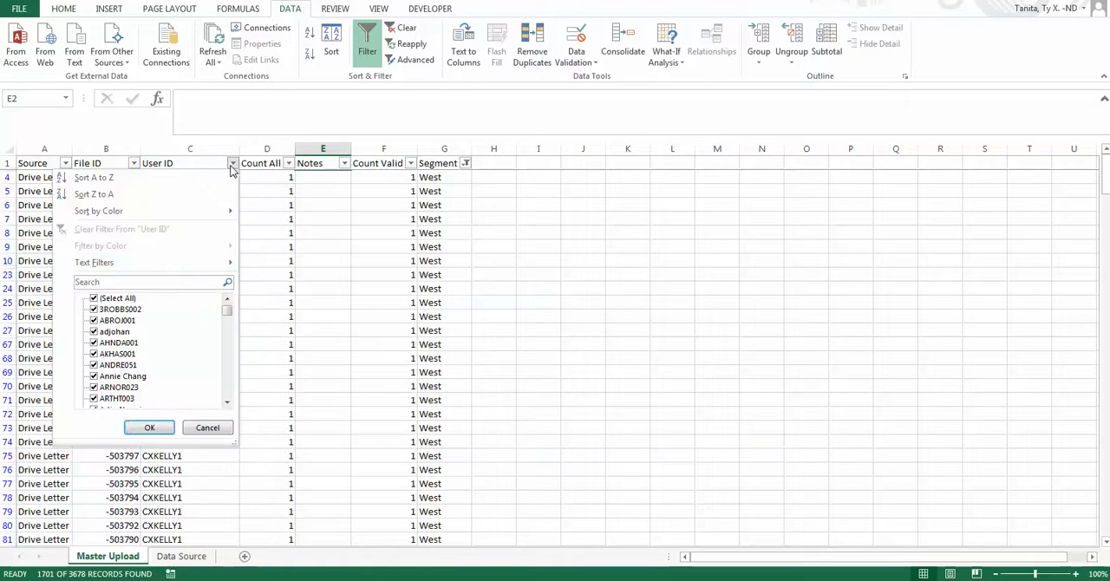
left_click(169, 279)
mouse_move(176, 263)
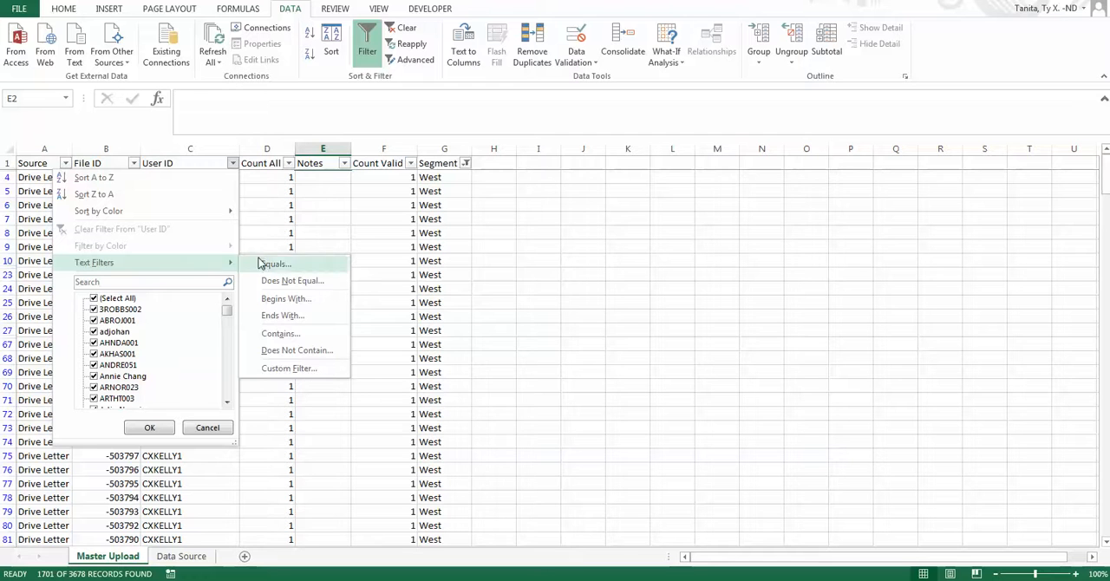
left_click(289, 337)
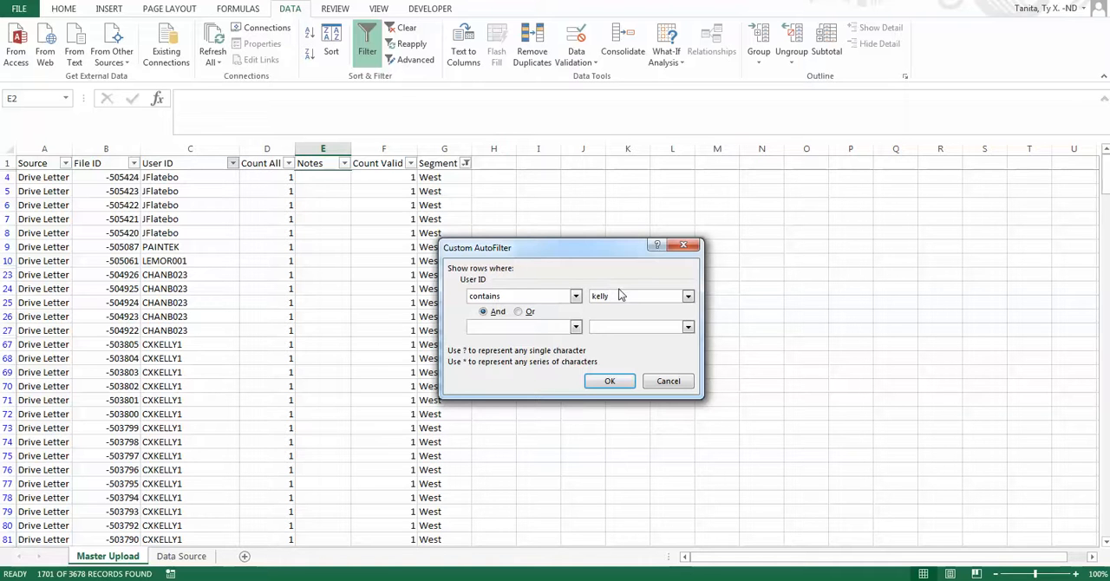
left_click(589, 384)
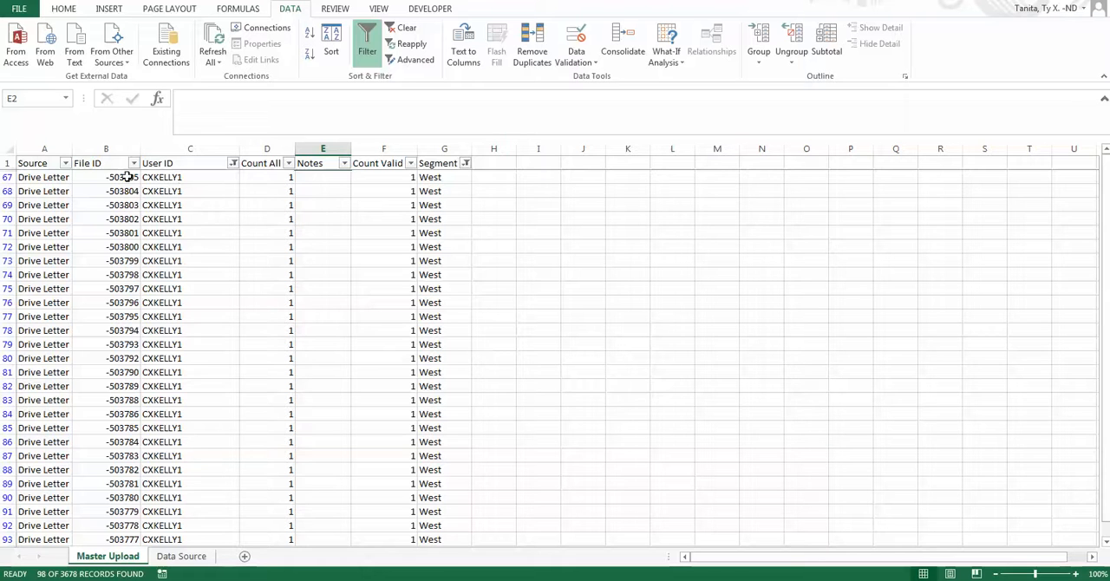
Filter the Source column to exclude Drive Letter and show only the MAC rows.
left_click(65, 163)
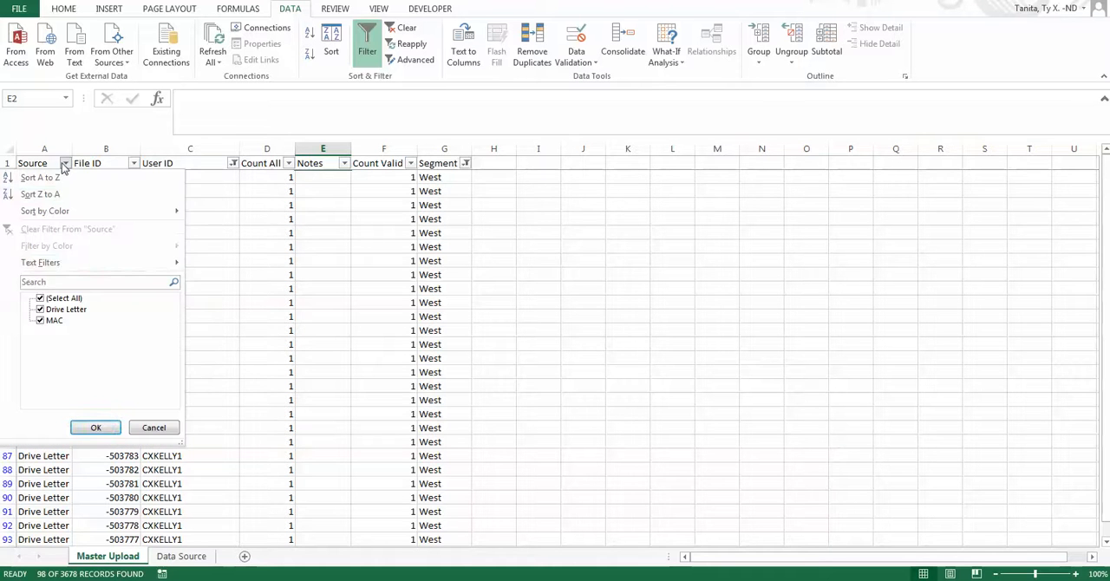
left_click(69, 310)
left_click(96, 427)
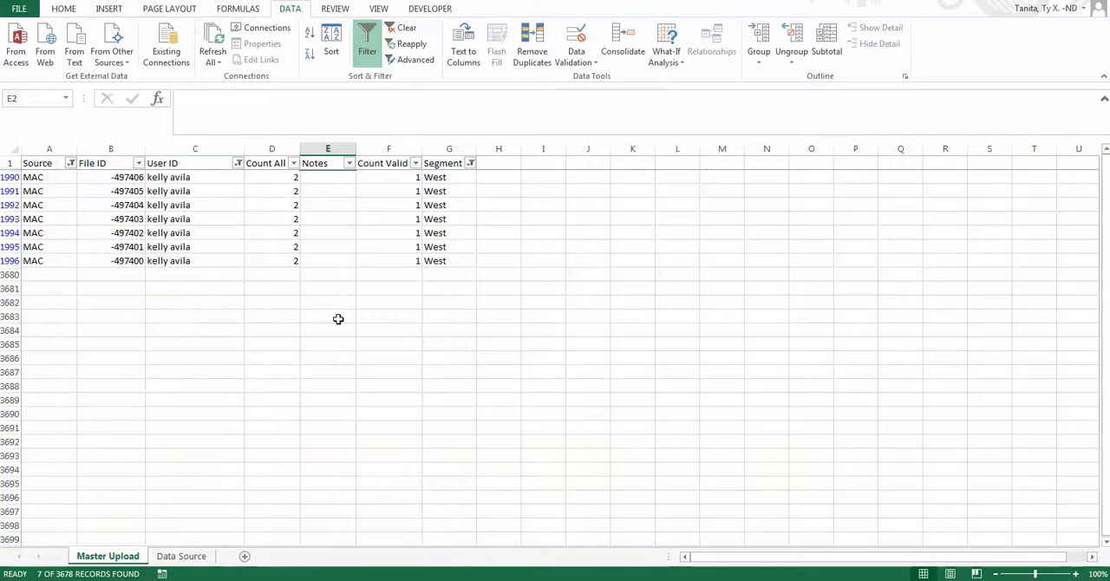
Enter a note with the user's first name in possessive form followed by "Macs" in the Notes cell of the first filtered row.
left_click(322, 177)
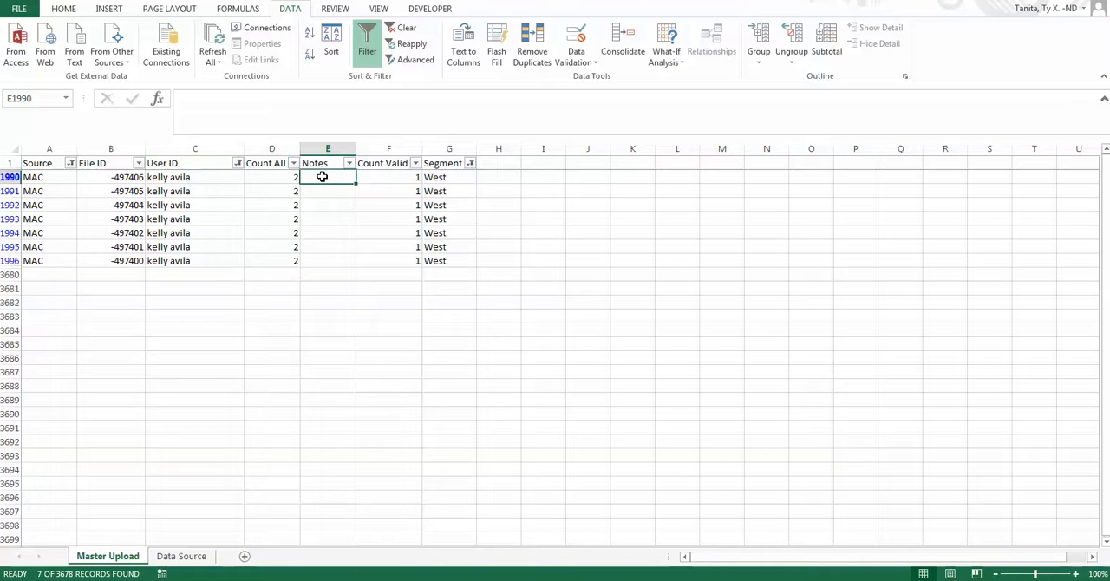
type("Kelly's")
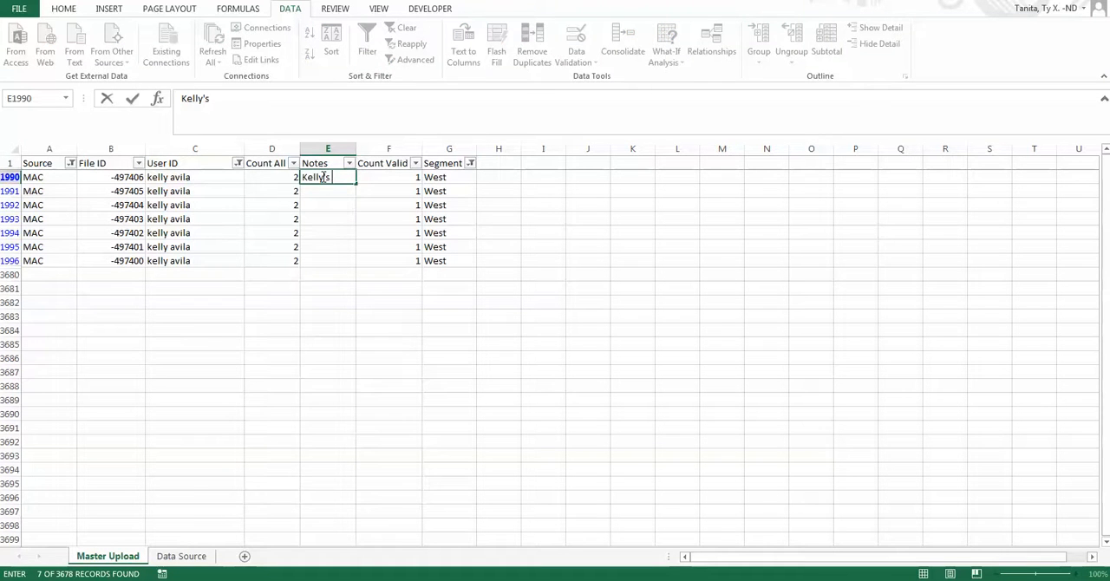
type(" Macs")
key("Return")
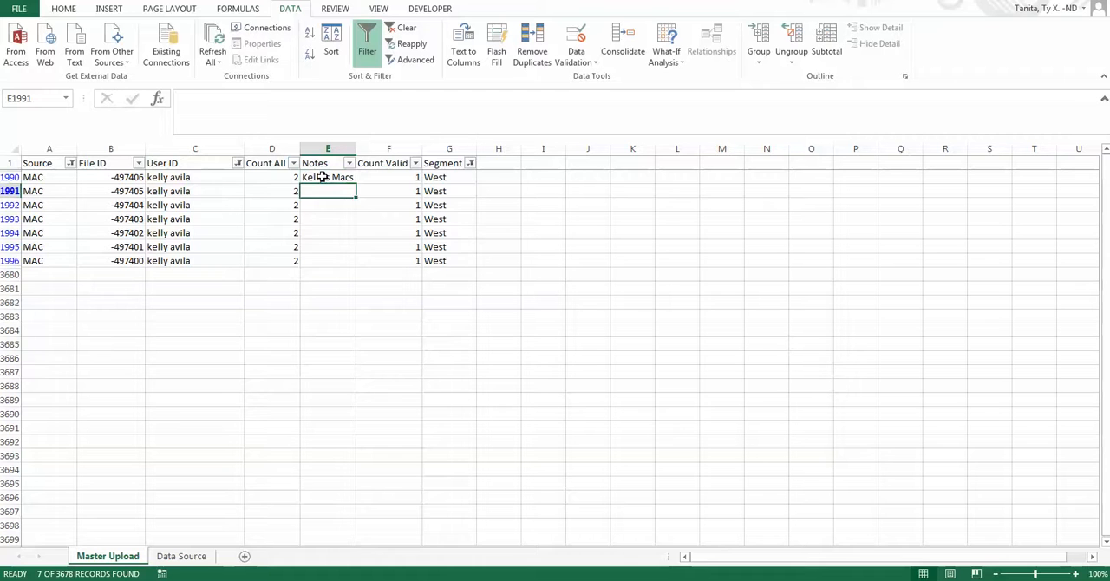
Copy the first row's Macs note into the Notes cells of all the other filtered rows, down to row 1996.
left_click(322, 177)
key("ctrl+c")
key("Down")
key("Down")
key("Down")
key("Down")
key("Down")
key("Down")
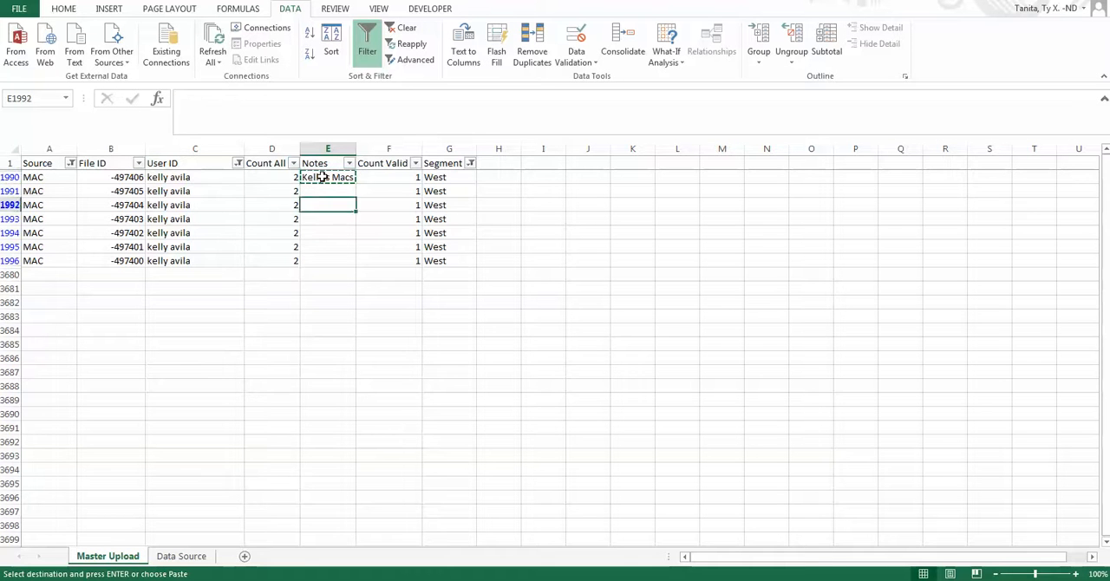
left_click(321, 177, "shift")
key("ctrl+v")
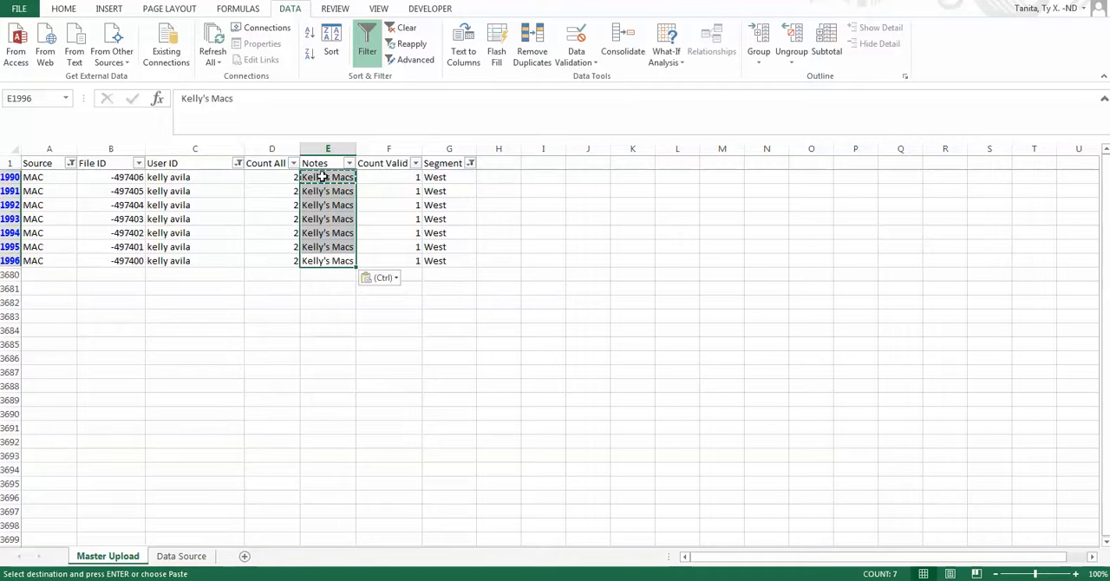
key("Up")
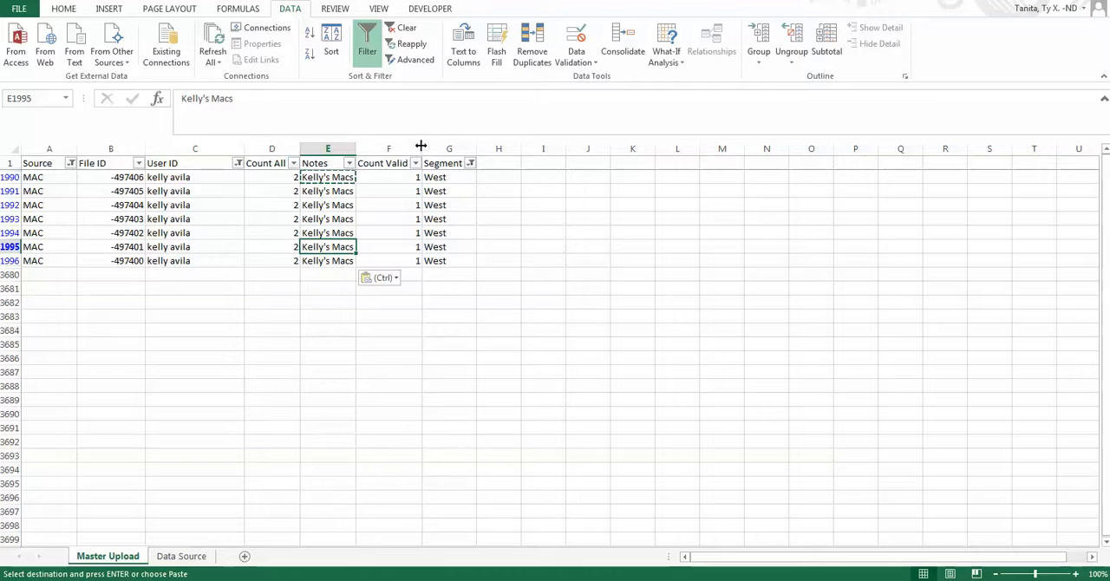
Clear all filters from the data, and filter the Notes column to exclude blanks and show only the rows with the Macs note.
left_click(407, 29)
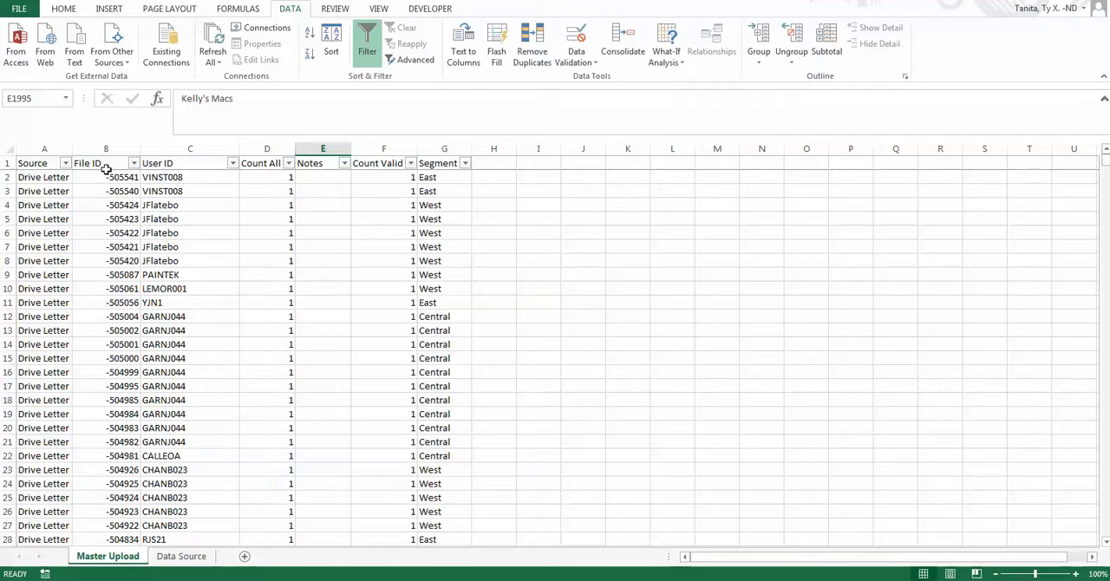
left_click(344, 165)
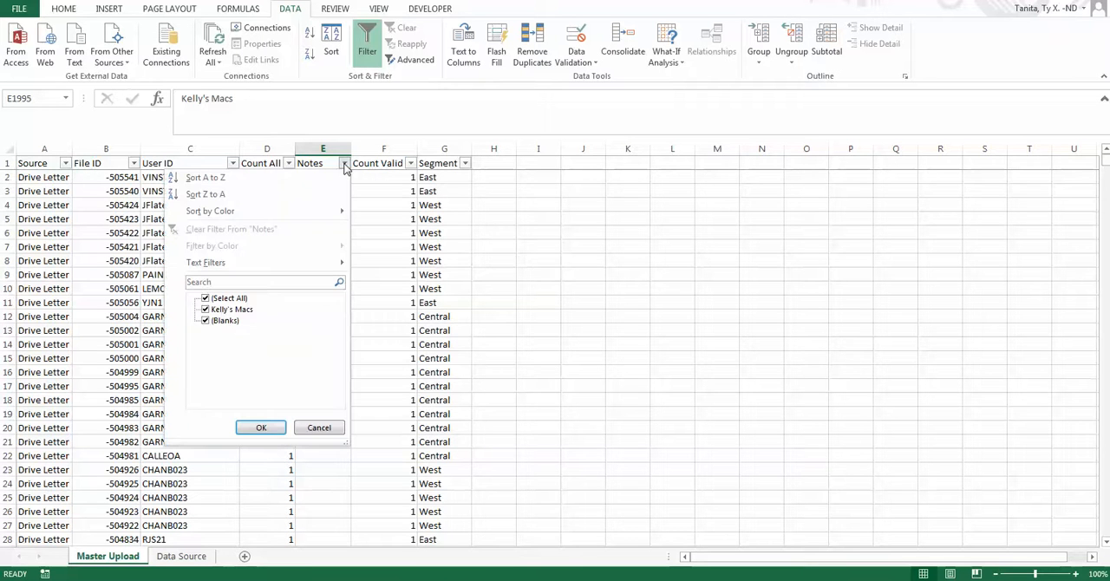
left_click(227, 321)
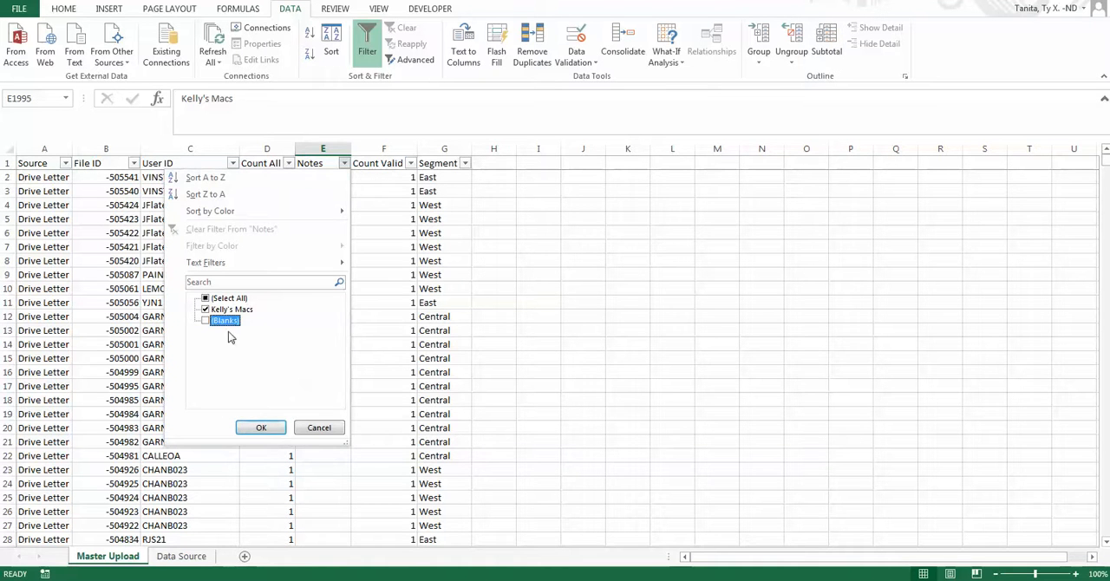
left_click(250, 427)
Select the File IDs of the noted rows to review them, and clear the Notes filter to show all data.
left_click_drag(133, 177, 129, 260)
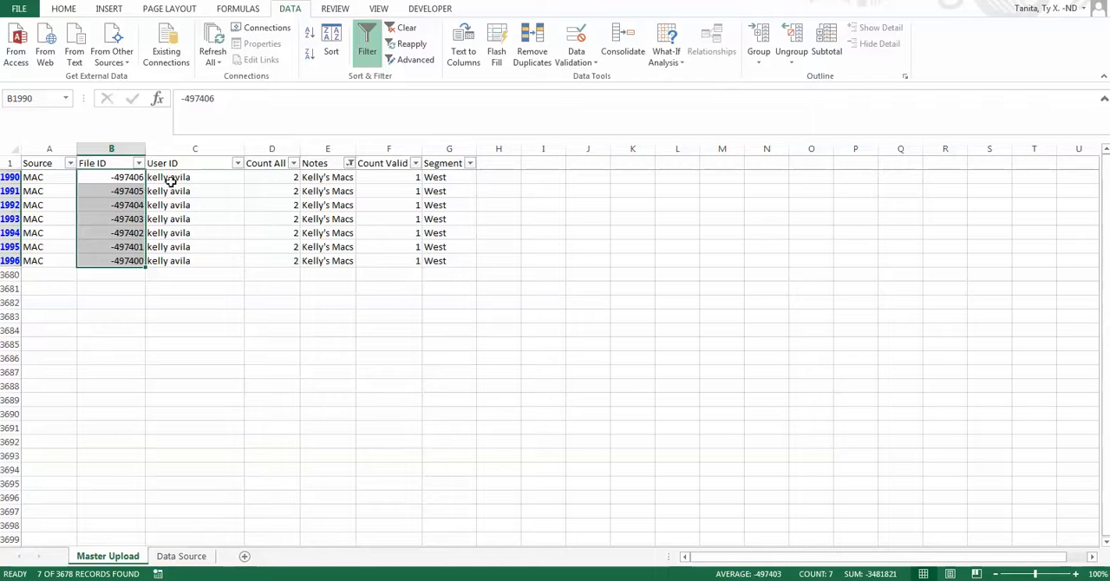
left_click(55, 181)
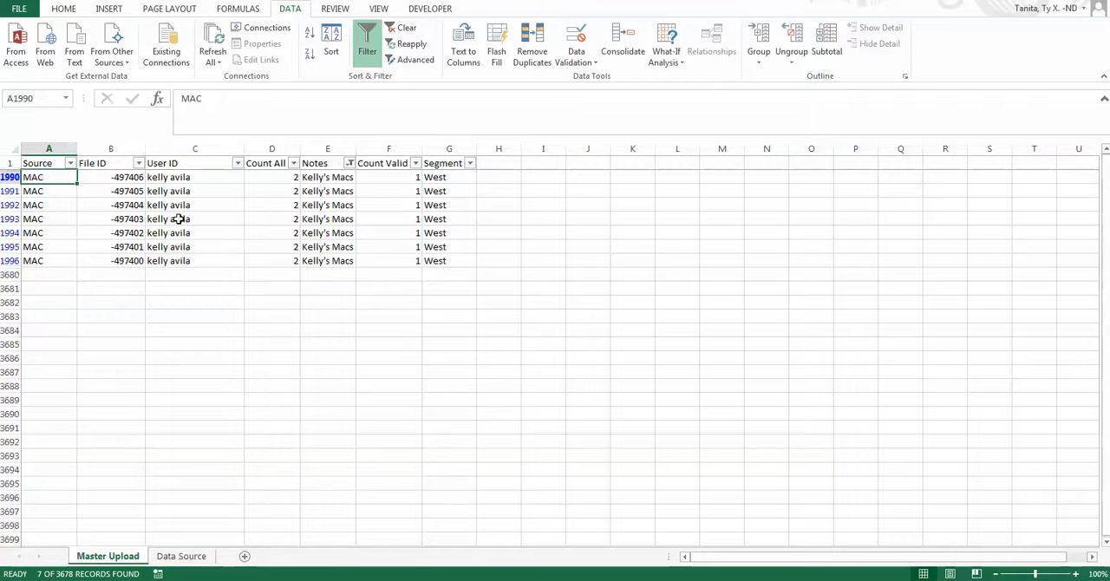
left_click(402, 28)
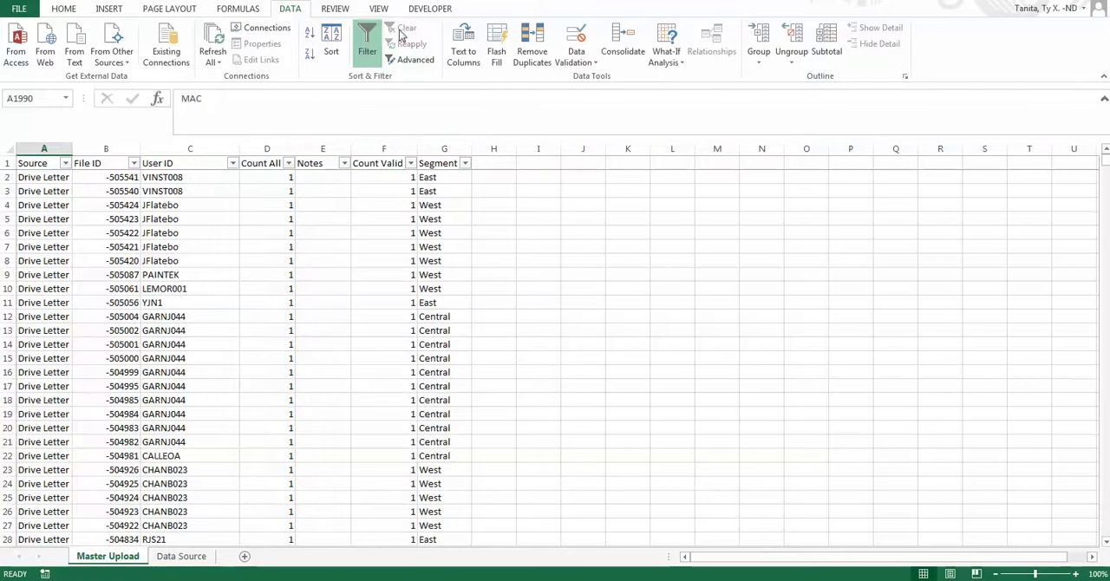
left_click(190, 247)
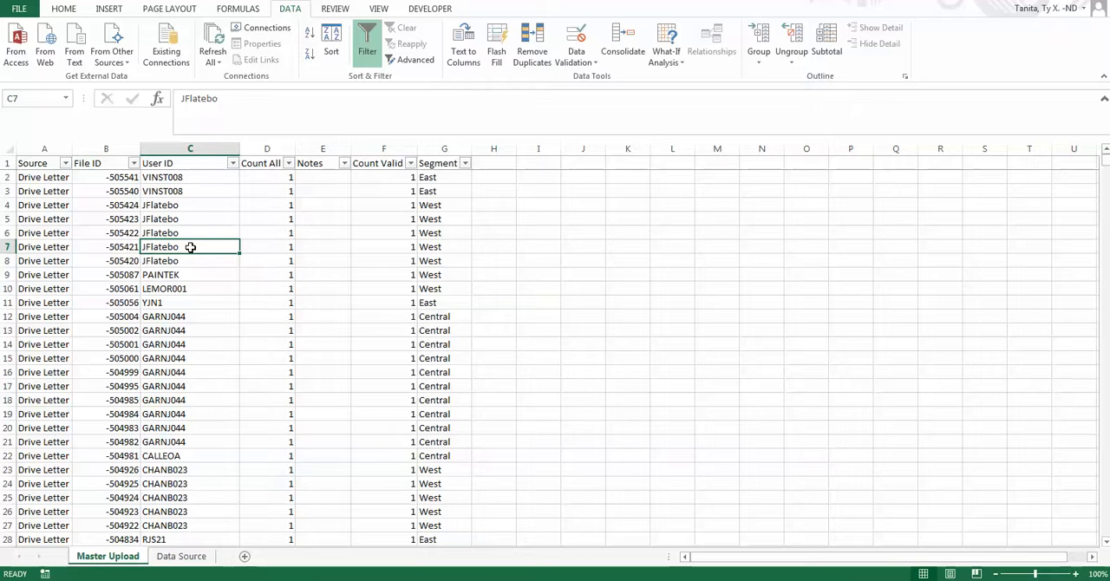